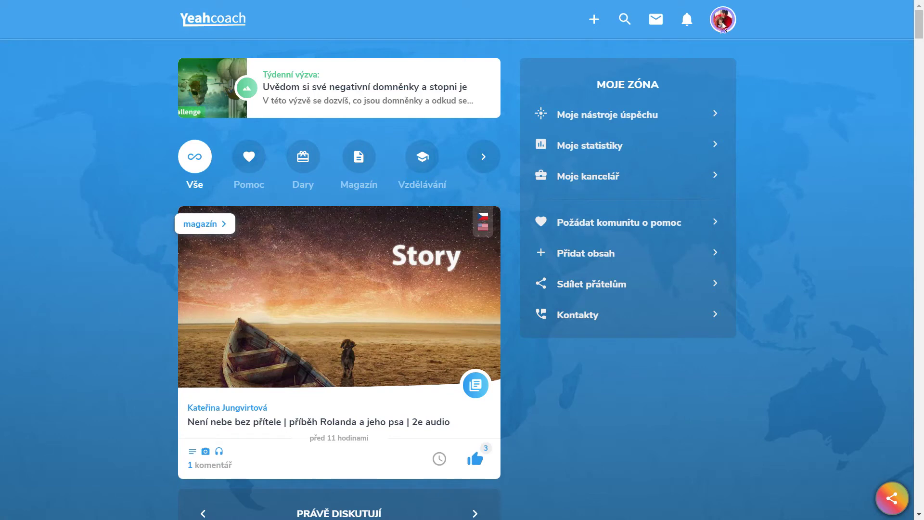
Open your own user profile and switch it to editing, down to the personal details fields
{"action": "left_click", "coordinate": [729, 178]}
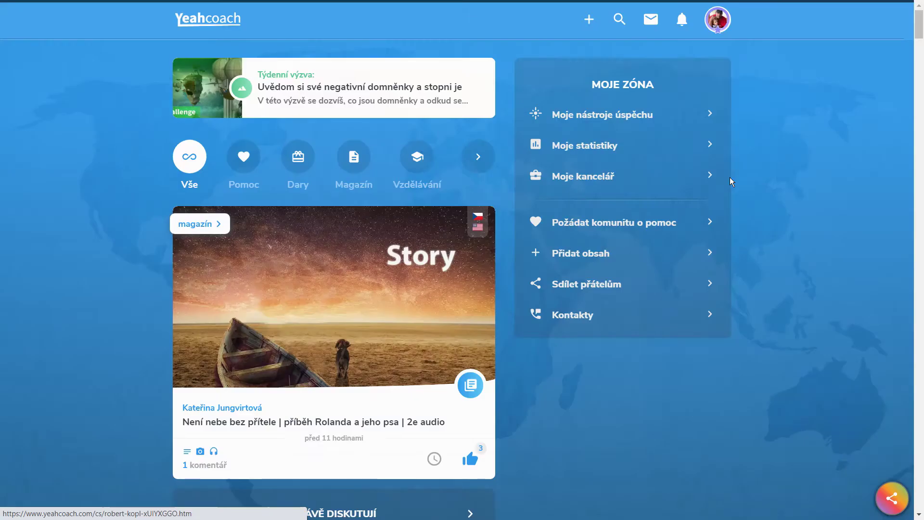
{"action": "scroll", "coordinate": [519, 247], "scroll_direction": "down", "scroll_amount": 4}
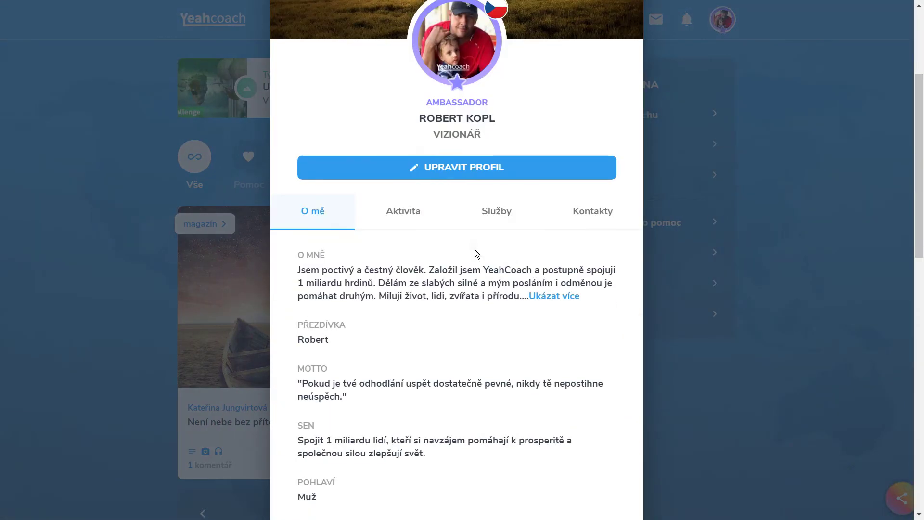
{"action": "left_click", "coordinate": [463, 166]}
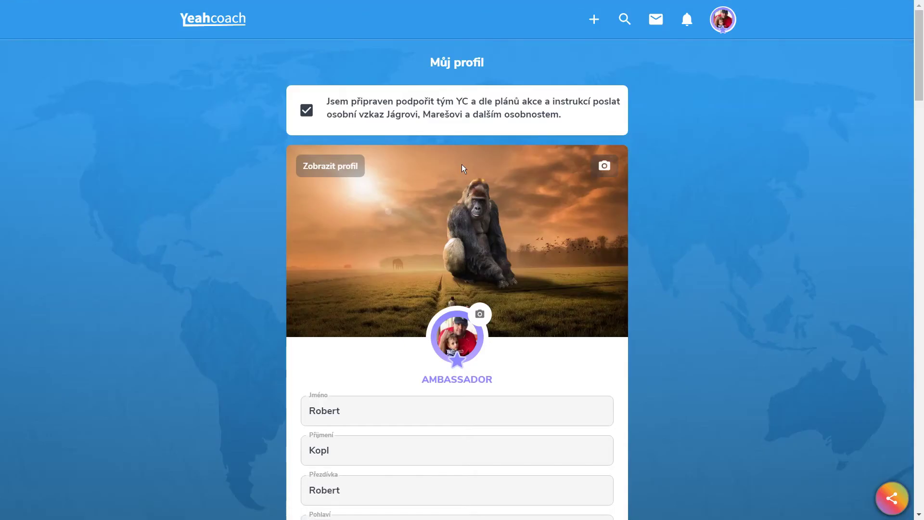
{"action": "scroll", "coordinate": [462, 169], "scroll_direction": "down", "scroll_amount": 6}
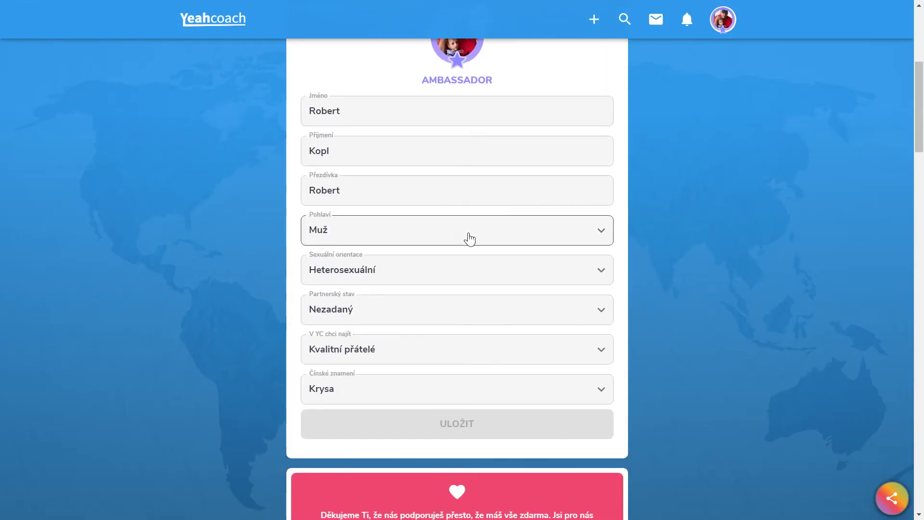
Check the available options for Pohlaví, Sexuální orientace and Partnerský stav in the profile form, leaving each choice as is
{"action": "left_click", "coordinate": [599, 231]}
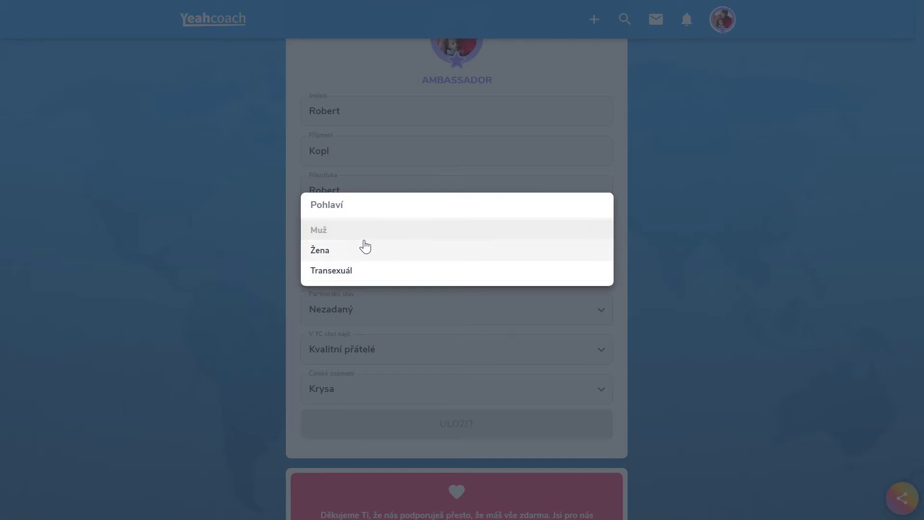
{"action": "left_click", "coordinate": [590, 235]}
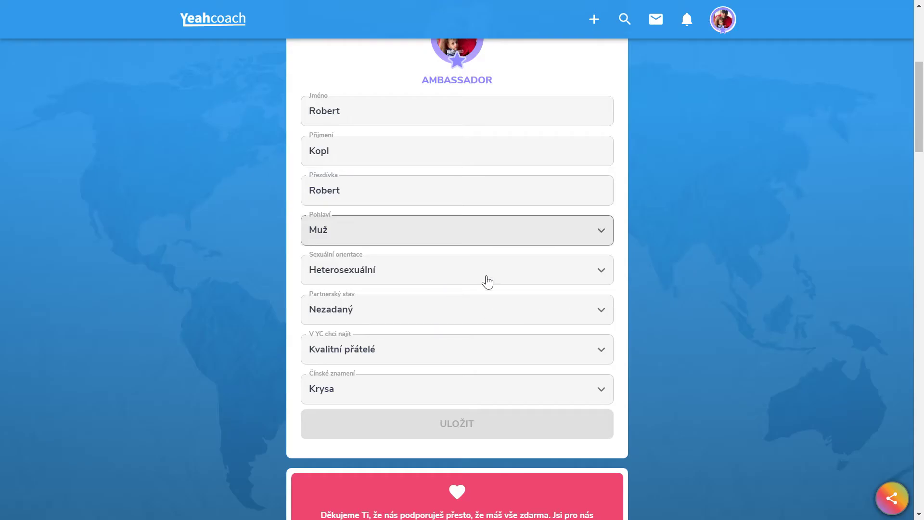
{"action": "left_click", "coordinate": [602, 275]}
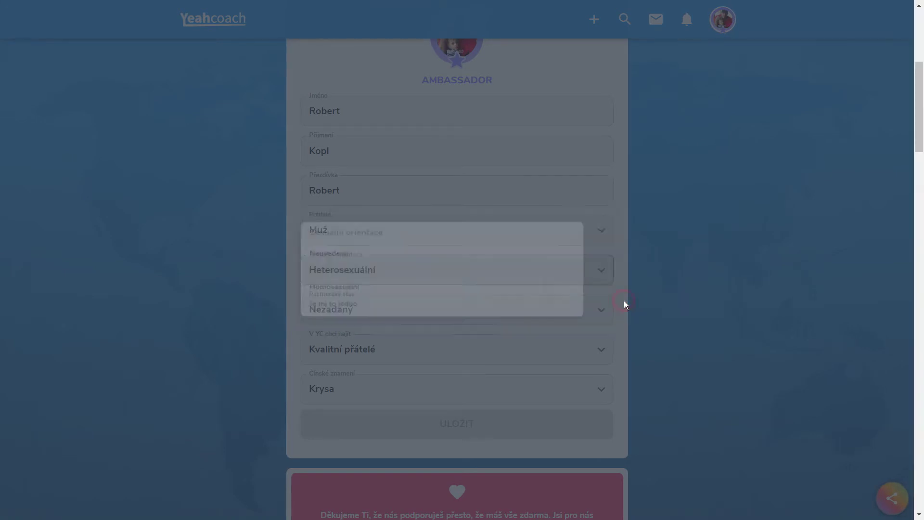
{"action": "left_click", "coordinate": [624, 301]}
{"action": "left_click", "coordinate": [599, 315]}
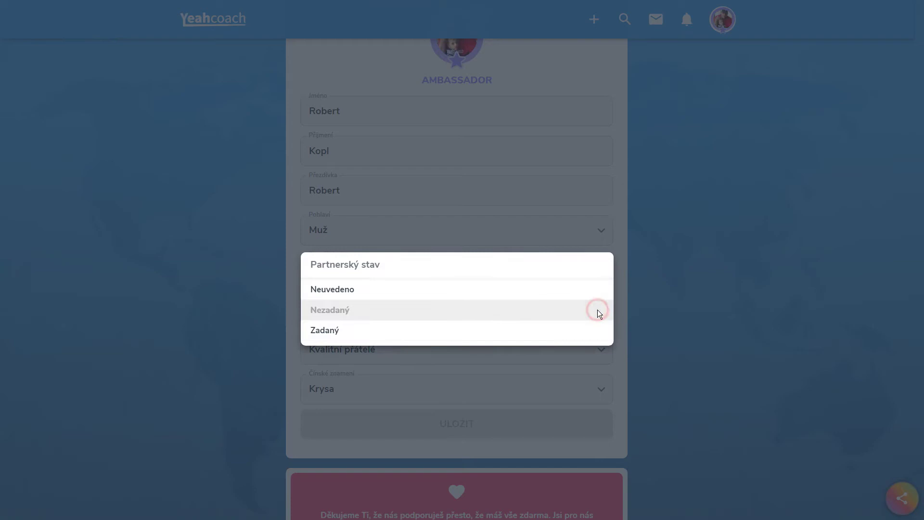
{"action": "left_click", "coordinate": [625, 316]}
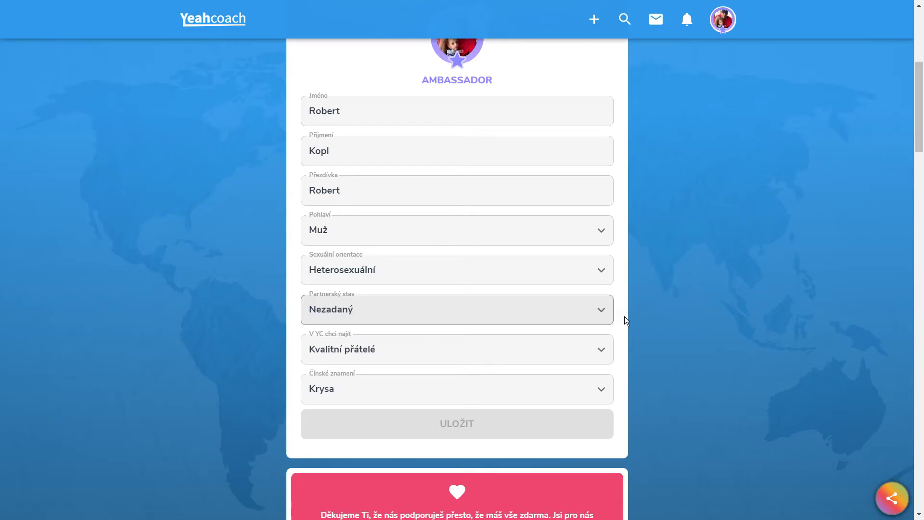
Check the options offered for V YC chci najít and Čínské znamení in the profile form without changing them
{"action": "scroll", "coordinate": [620, 311], "scroll_direction": "down", "scroll_amount": 1}
{"action": "left_click", "coordinate": [604, 295]}
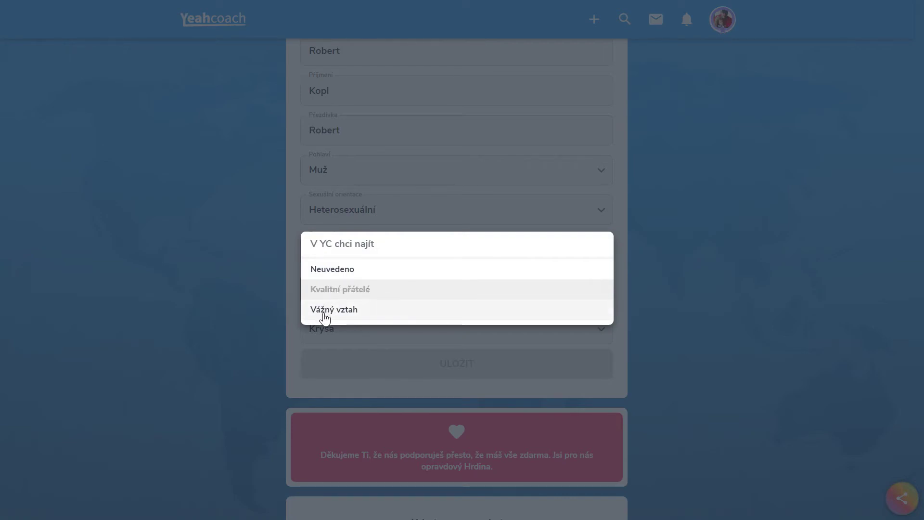
{"action": "left_click", "coordinate": [620, 302]}
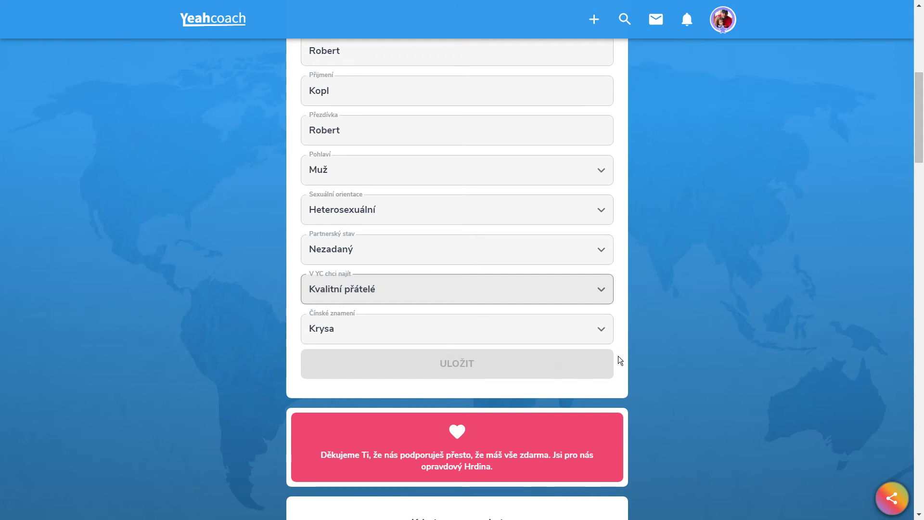
{"action": "left_click", "coordinate": [600, 332]}
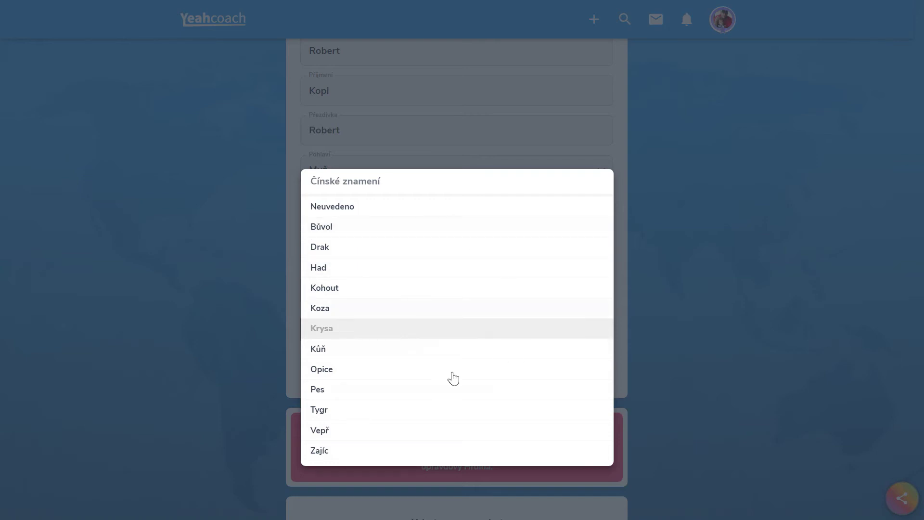
{"action": "left_click", "coordinate": [359, 327]}
{"action": "left_click", "coordinate": [621, 376]}
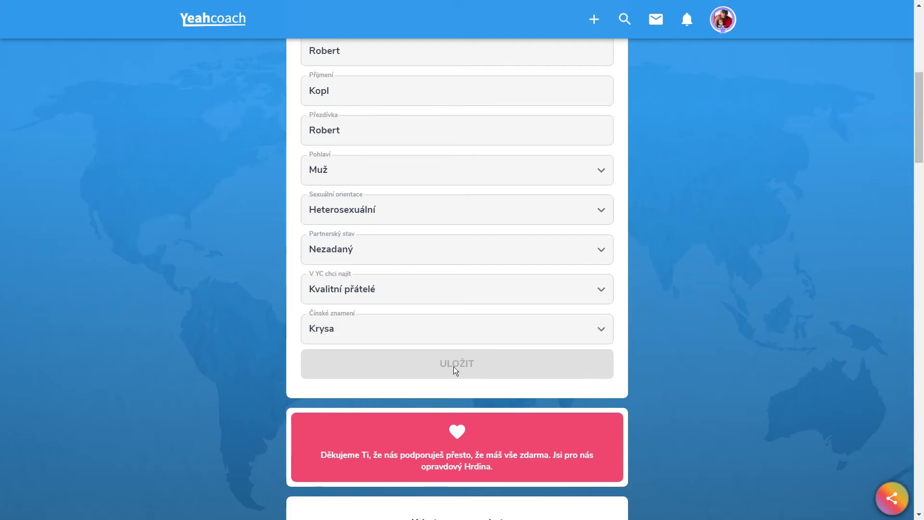
Return to the home page, open the Komunita category and look through the member cards
{"action": "scroll", "coordinate": [743, 339], "scroll_direction": "up", "scroll_amount": 4}
{"action": "scroll", "coordinate": [743, 339], "scroll_direction": "up", "scroll_amount": 4}
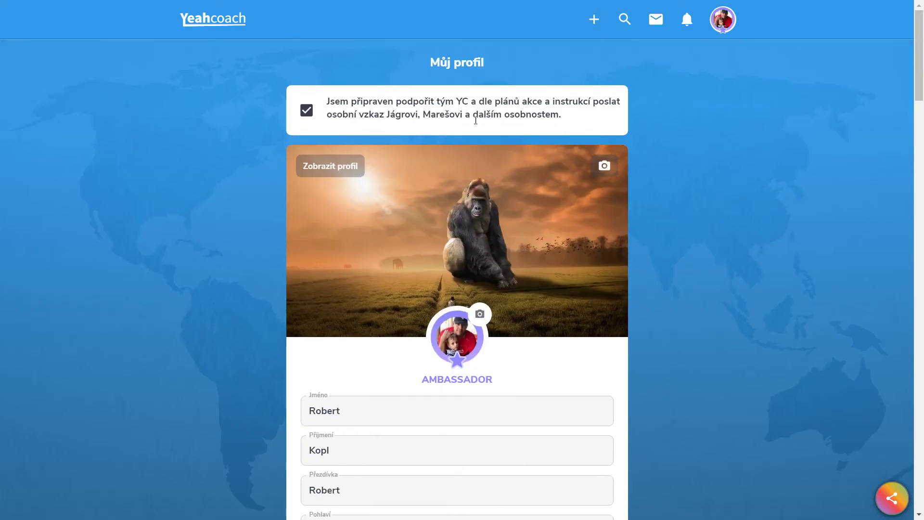
{"action": "left_click", "coordinate": [213, 21]}
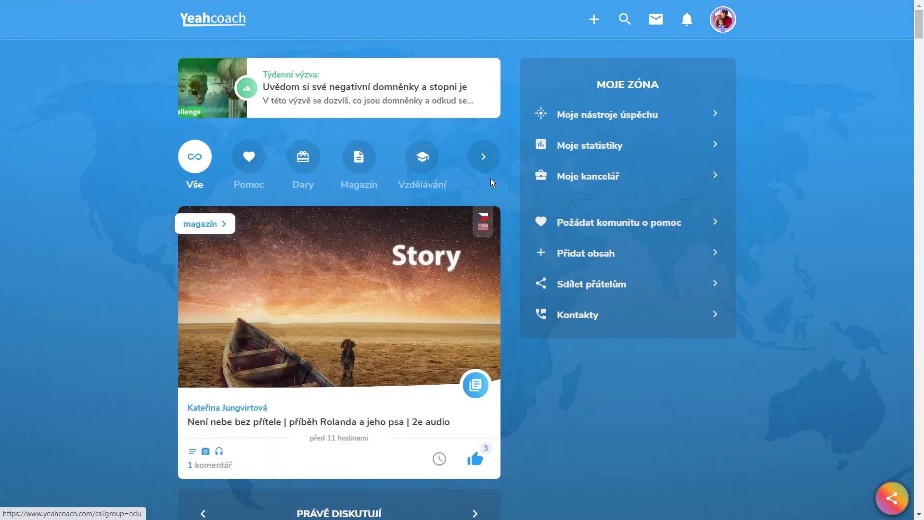
{"action": "left_click", "coordinate": [484, 158]}
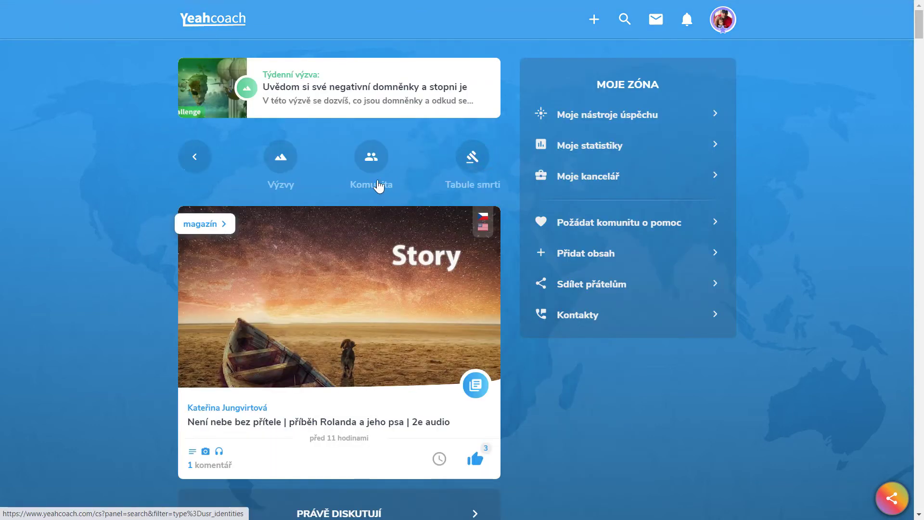
{"action": "left_click", "coordinate": [372, 162]}
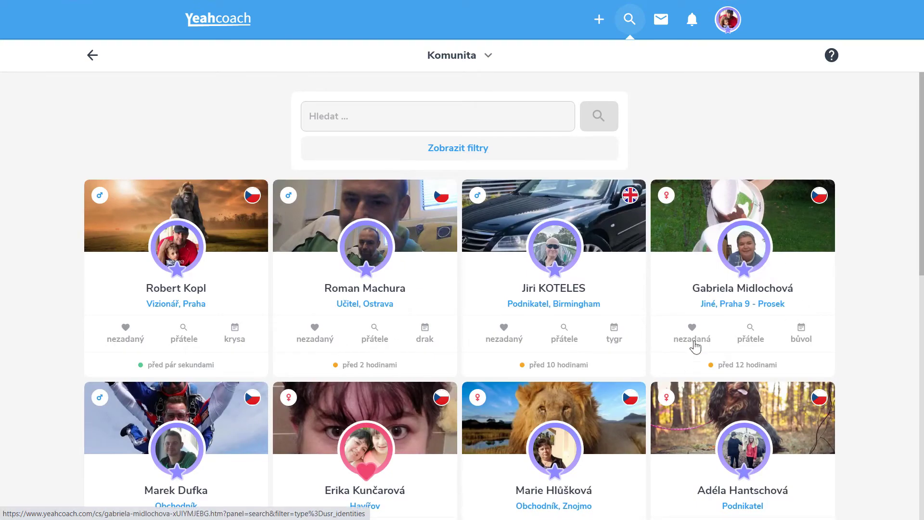
{"action": "scroll", "coordinate": [733, 308], "scroll_direction": "down", "scroll_amount": 8}
{"action": "scroll", "coordinate": [732, 309], "scroll_direction": "up", "scroll_amount": 8}
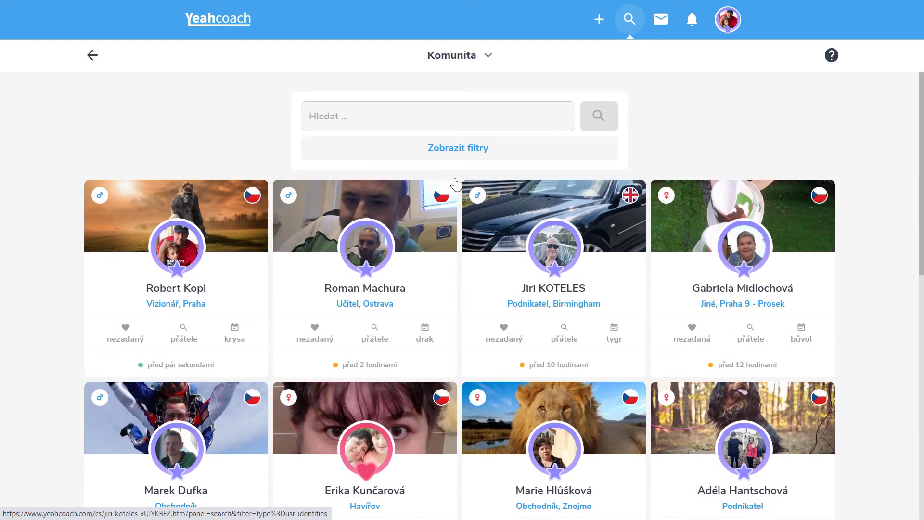
Show the community search filters and review the gender, partner status, looking-for, sexual orientation and Chinese sign groups
{"action": "left_click", "coordinate": [454, 148]}
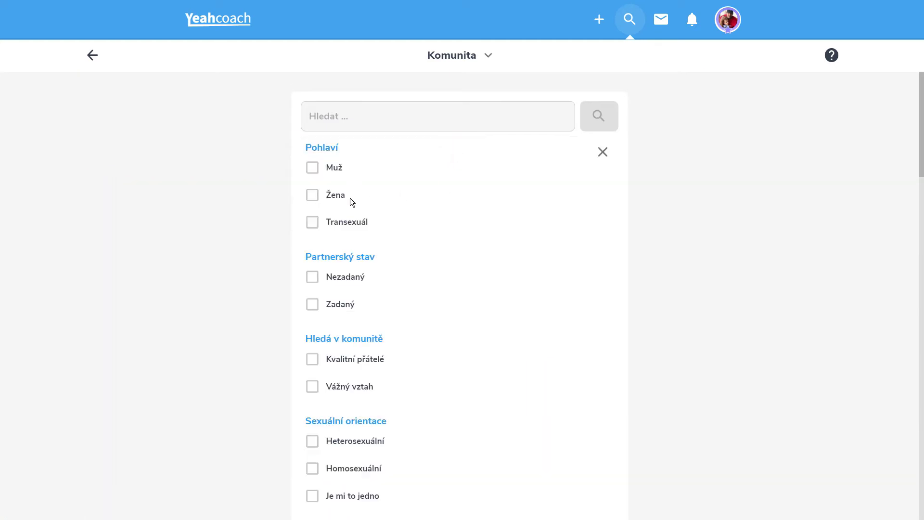
{"action": "scroll", "coordinate": [414, 240], "scroll_direction": "down", "scroll_amount": 3}
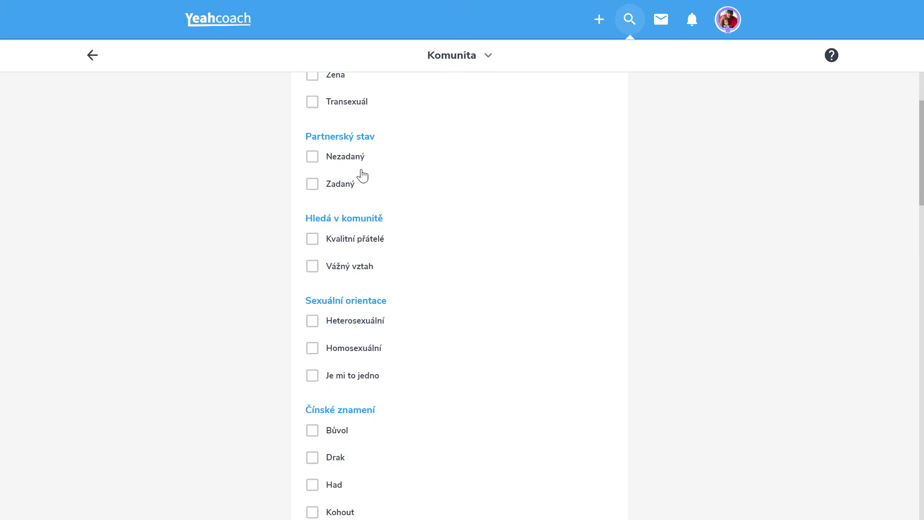
{"action": "scroll", "coordinate": [419, 185], "scroll_direction": "down", "scroll_amount": 3}
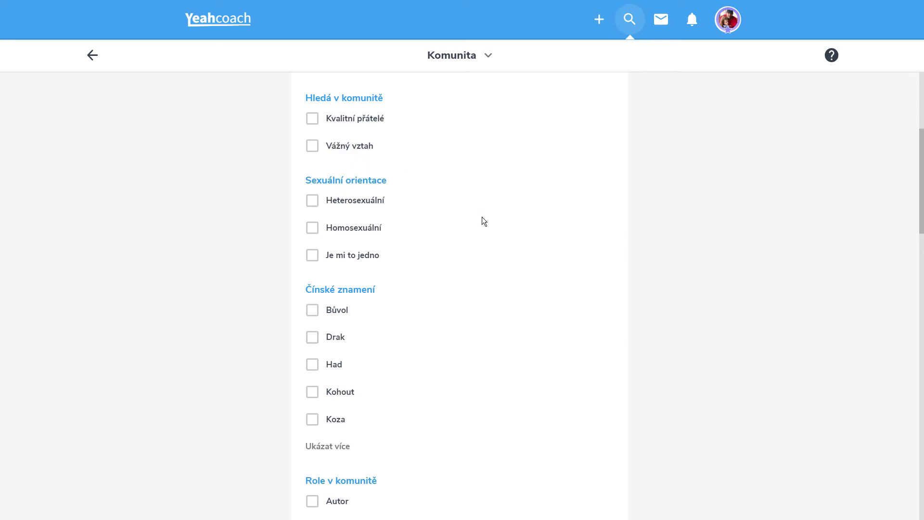
{"action": "scroll", "coordinate": [479, 215], "scroll_direction": "down", "scroll_amount": 3}
{"action": "scroll", "coordinate": [474, 213], "scroll_direction": "up", "scroll_amount": 2}
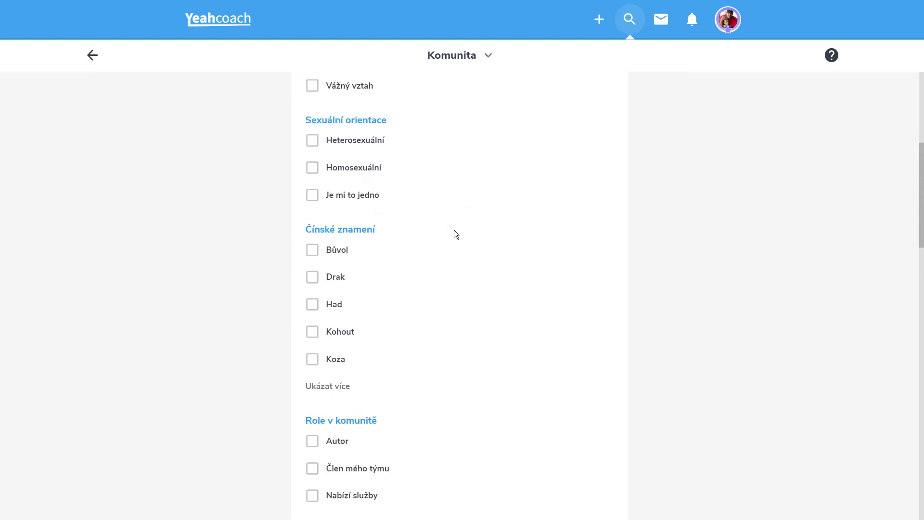
{"action": "scroll", "coordinate": [454, 230], "scroll_direction": "down", "scroll_amount": 3}
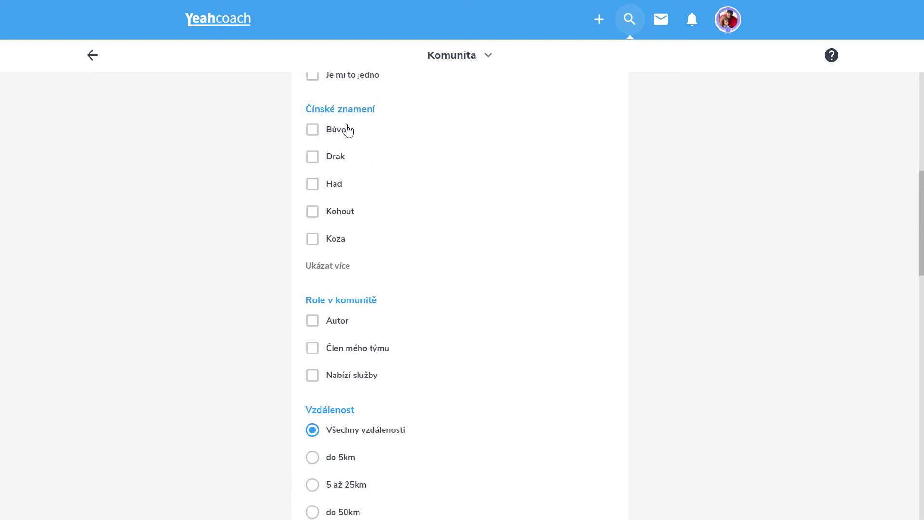
Expand the Čínské znamení filter to its full list of signs and look it over
{"action": "left_click", "coordinate": [329, 267]}
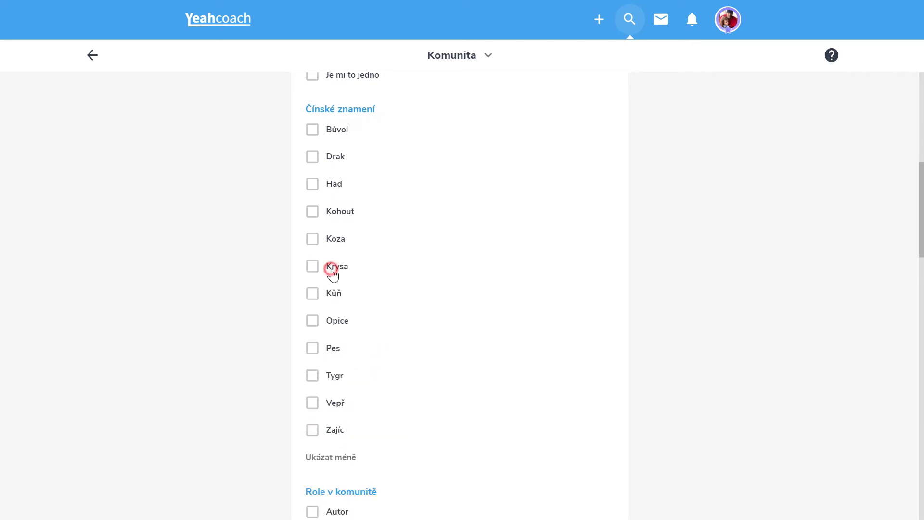
{"action": "scroll", "coordinate": [460, 250], "scroll_direction": "down", "scroll_amount": 2}
{"action": "scroll", "coordinate": [462, 250], "scroll_direction": "up", "scroll_amount": 2}
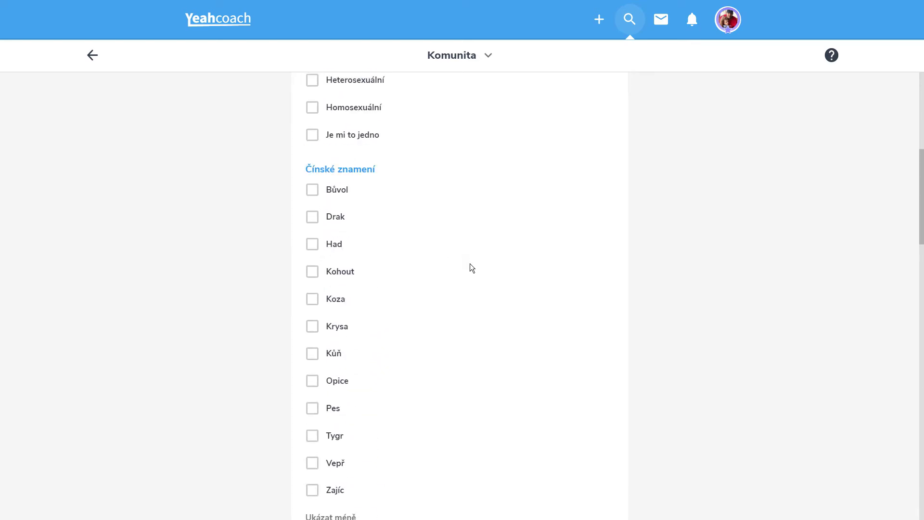
{"action": "scroll", "coordinate": [470, 265], "scroll_direction": "down", "scroll_amount": 1}
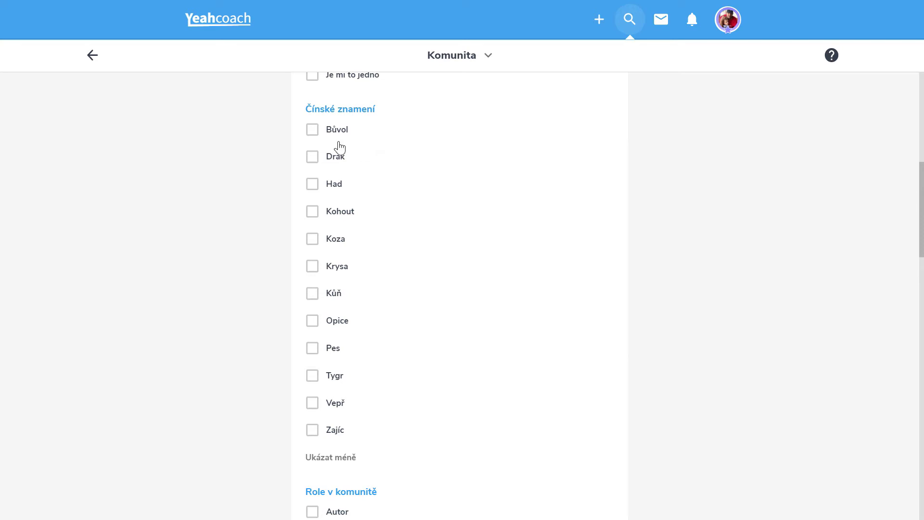
Select Bůvol, Opice and Drak in the Čínské znamení filter
{"action": "left_click", "coordinate": [313, 130]}
{"action": "left_click", "coordinate": [313, 321]}
{"action": "left_click", "coordinate": [312, 157]}
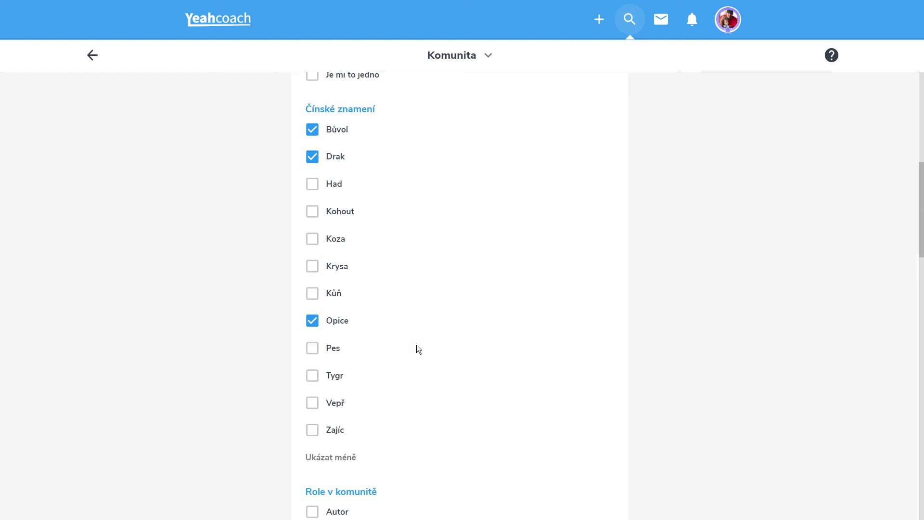
Replace the selected Chinese signs with Kůň, and clear that selection too
{"action": "left_click", "coordinate": [320, 322]}
{"action": "left_click", "coordinate": [313, 294]}
{"action": "left_click", "coordinate": [312, 156]}
{"action": "left_click", "coordinate": [312, 130]}
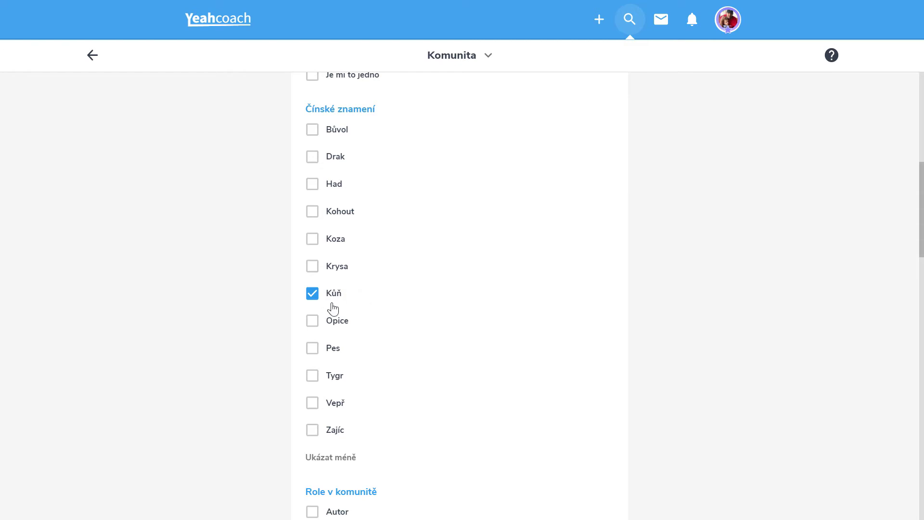
{"action": "left_click", "coordinate": [313, 299]}
Examine the remaining community filters: Role v komunitě, Vzdálenost, the Řadit dle sorting and the options to apply or cancel filters
{"action": "scroll", "coordinate": [212, 357], "scroll_direction": "down", "scroll_amount": 4}
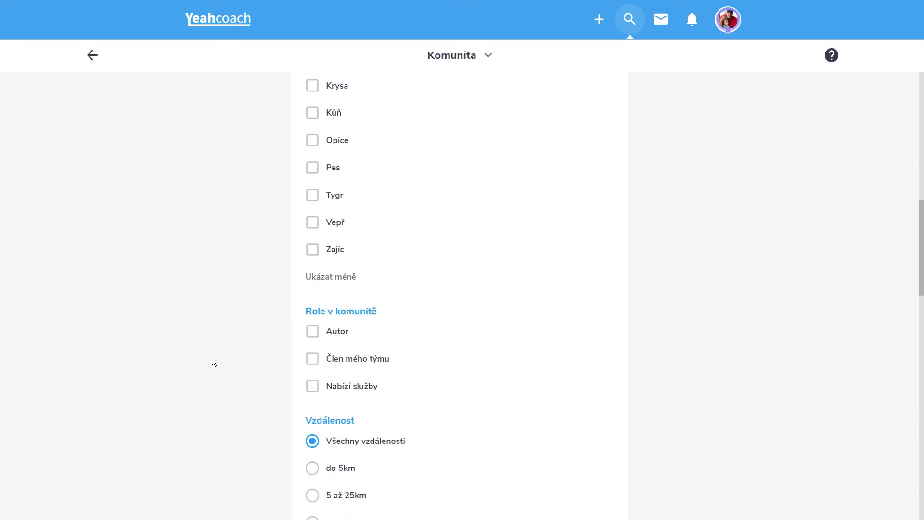
{"action": "scroll", "coordinate": [210, 355], "scroll_direction": "up", "scroll_amount": 4}
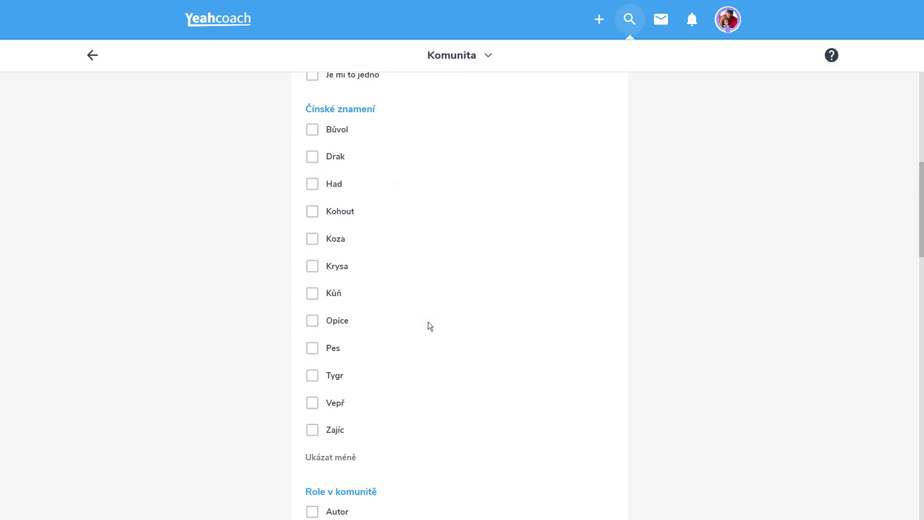
{"action": "scroll", "coordinate": [429, 321], "scroll_direction": "down", "scroll_amount": 3}
{"action": "scroll", "coordinate": [428, 322], "scroll_direction": "down", "scroll_amount": 3}
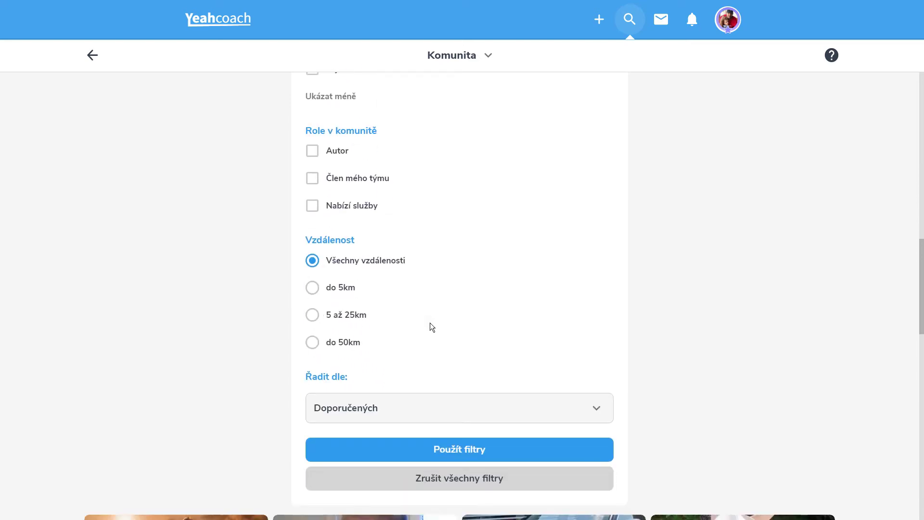
{"action": "scroll", "coordinate": [429, 322], "scroll_direction": "down", "scroll_amount": 1}
{"action": "scroll", "coordinate": [429, 322], "scroll_direction": "up", "scroll_amount": 1}
{"action": "scroll", "coordinate": [673, 289], "scroll_direction": "down", "scroll_amount": 3}
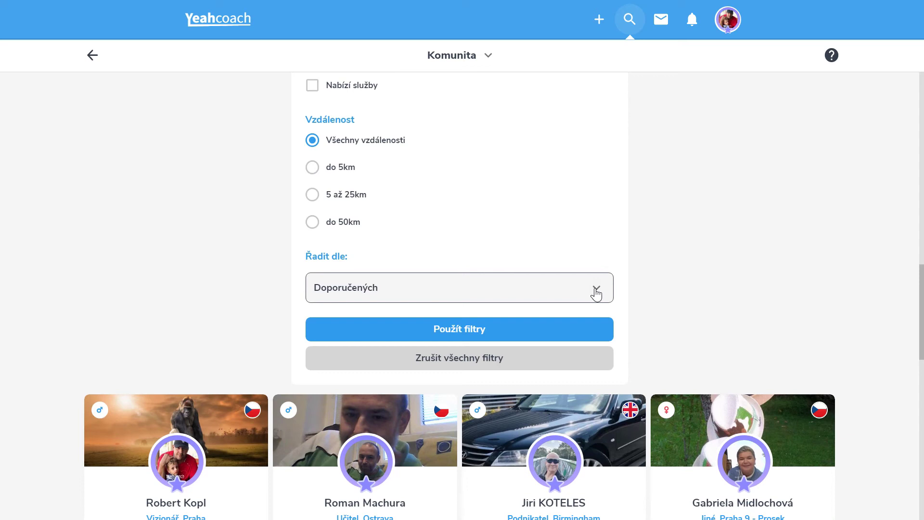
{"action": "scroll", "coordinate": [597, 270], "scroll_direction": "up", "scroll_amount": 18}
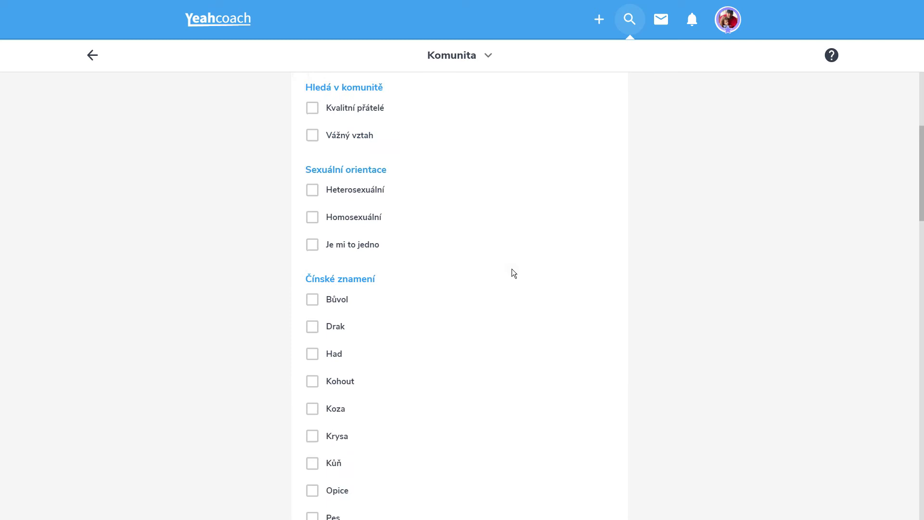
{"action": "scroll", "coordinate": [392, 214], "scroll_direction": "down", "scroll_amount": 20}
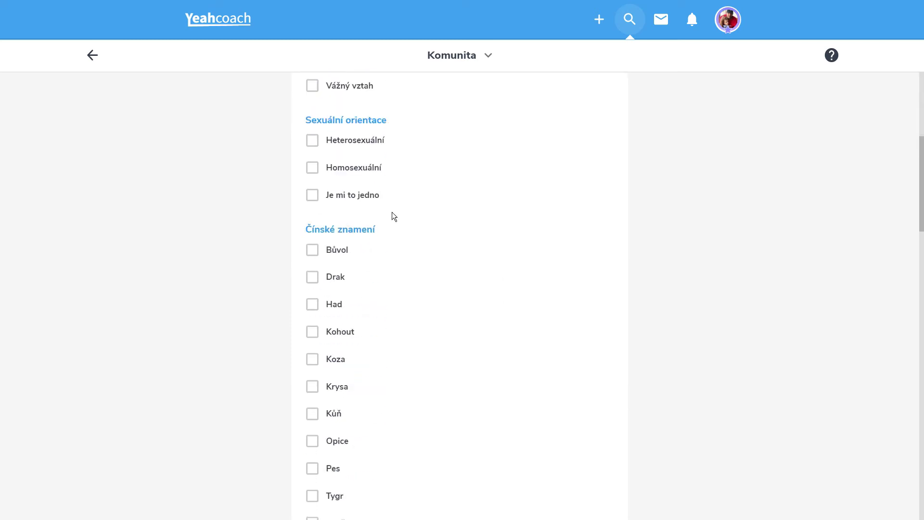
{"action": "scroll", "coordinate": [399, 242], "scroll_direction": "down", "scroll_amount": 1}
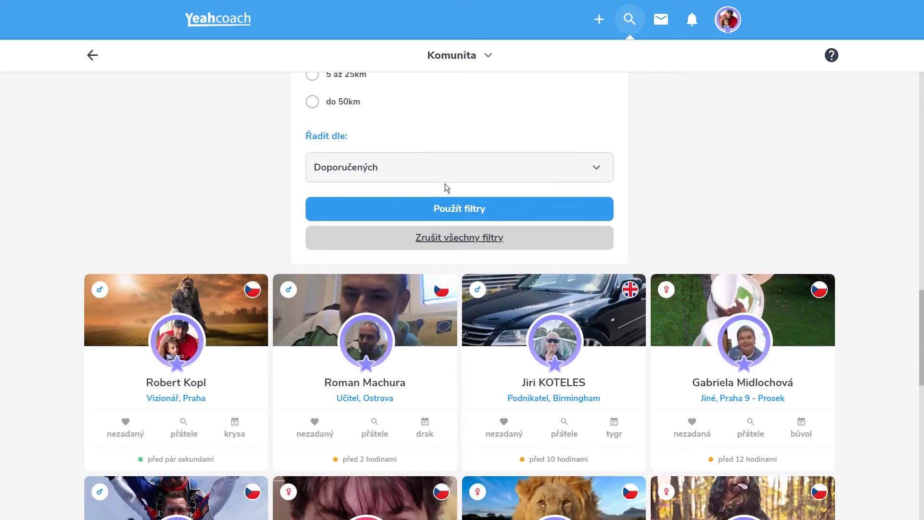
Sort the community members by Nejvíce účastí v pomoci, apply the filter and look through the member list
{"action": "left_click", "coordinate": [444, 178]}
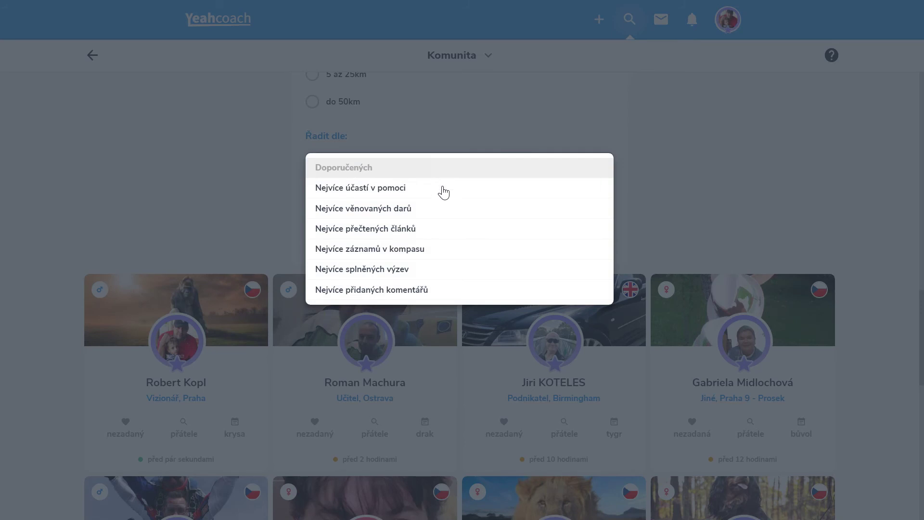
{"action": "left_click", "coordinate": [363, 191]}
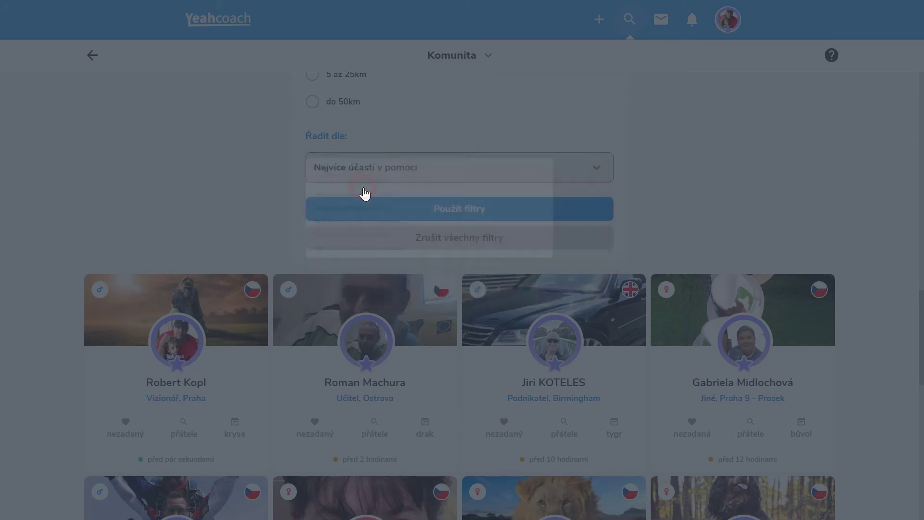
{"action": "left_click", "coordinate": [455, 211]}
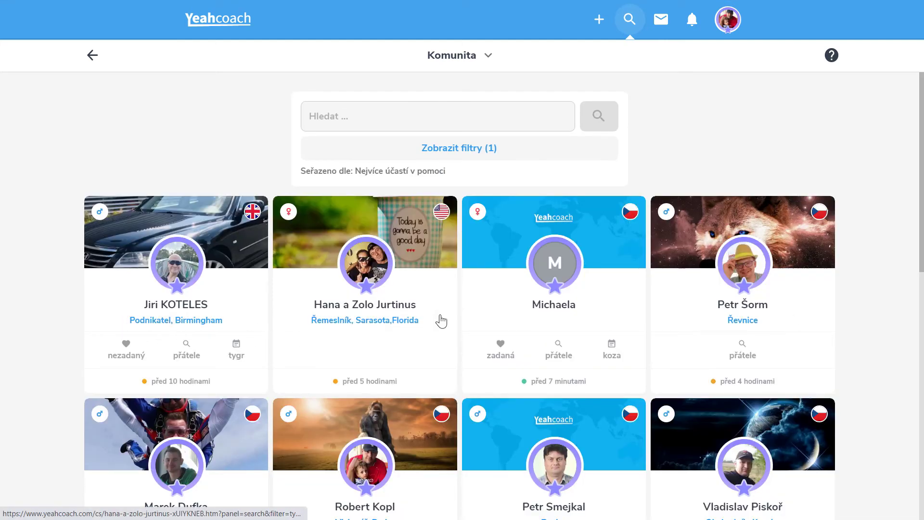
{"action": "scroll", "coordinate": [507, 317], "scroll_direction": "down", "scroll_amount": 2}
{"action": "scroll", "coordinate": [507, 318], "scroll_direction": "down", "scroll_amount": 3}
{"action": "scroll", "coordinate": [507, 320], "scroll_direction": "up", "scroll_amount": 5}
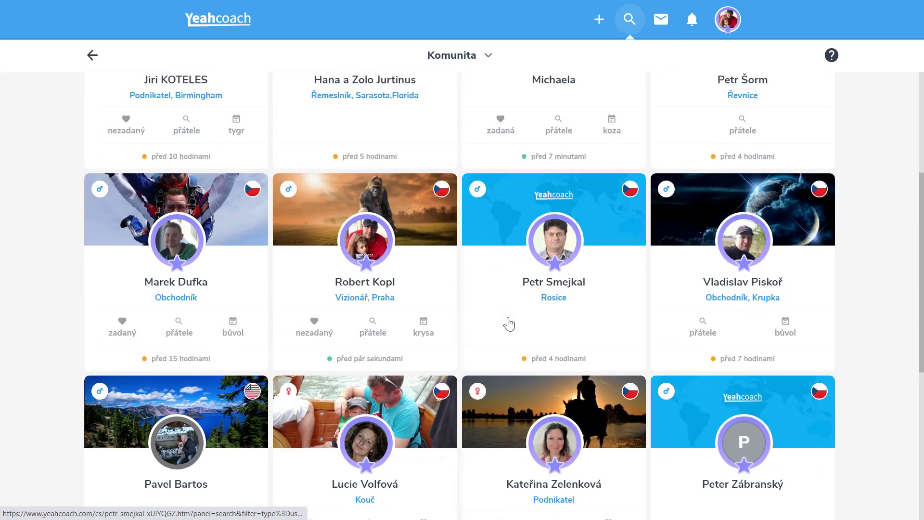
{"action": "scroll", "coordinate": [510, 322], "scroll_direction": "down", "scroll_amount": 6}
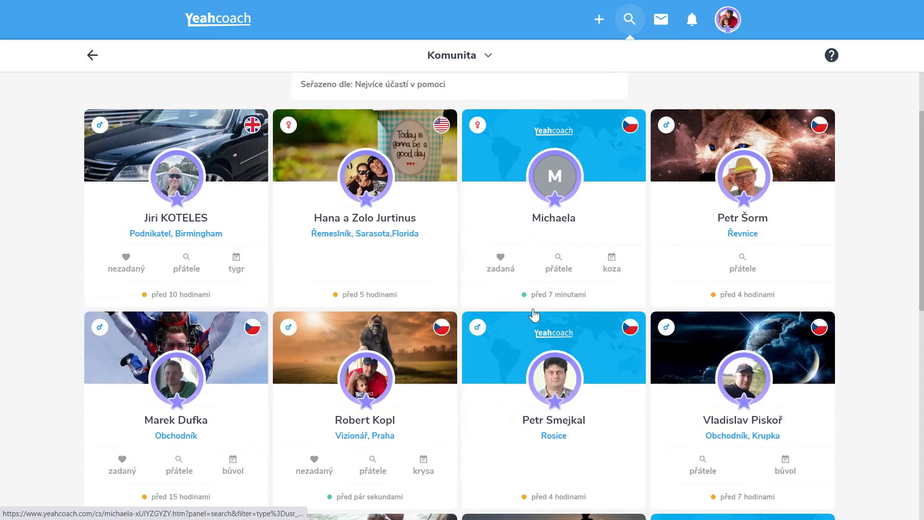
{"action": "scroll", "coordinate": [534, 315], "scroll_direction": "down", "scroll_amount": 3}
Change the community sorting to Nejvíce věnovaných darů, apply it and look over the listed members
{"action": "scroll", "coordinate": [478, 199], "scroll_direction": "up", "scroll_amount": 15}
{"action": "scroll", "coordinate": [478, 200], "scroll_direction": "down", "scroll_amount": 5}
{"action": "left_click", "coordinate": [478, 219]}
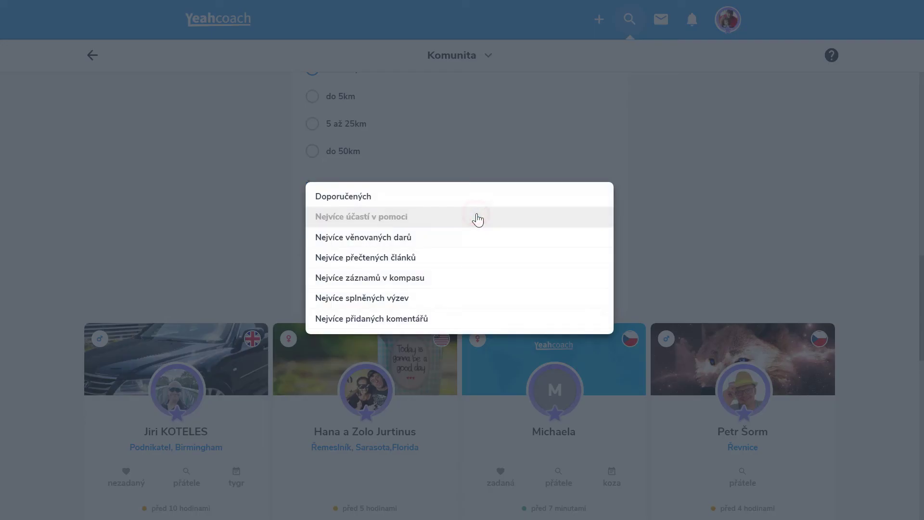
{"action": "left_click", "coordinate": [387, 241]}
{"action": "left_click", "coordinate": [463, 259]}
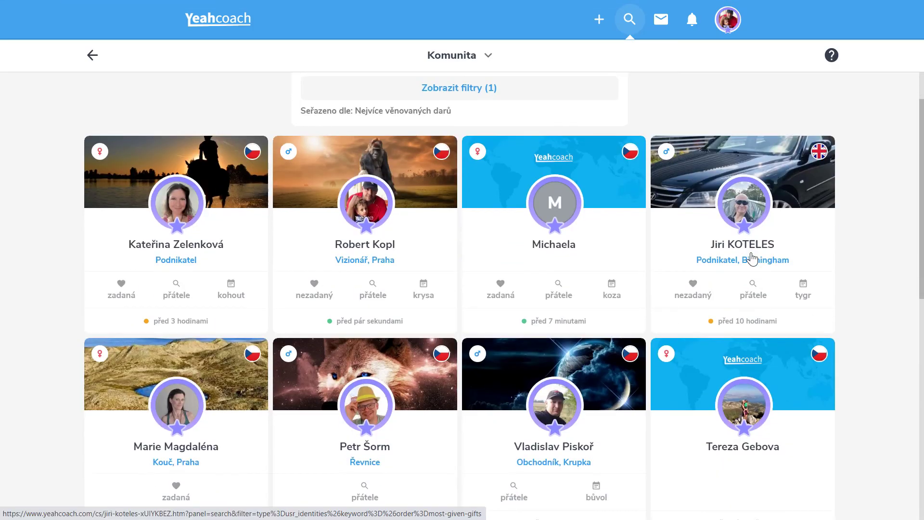
{"action": "scroll", "coordinate": [692, 407], "scroll_direction": "down", "scroll_amount": 4}
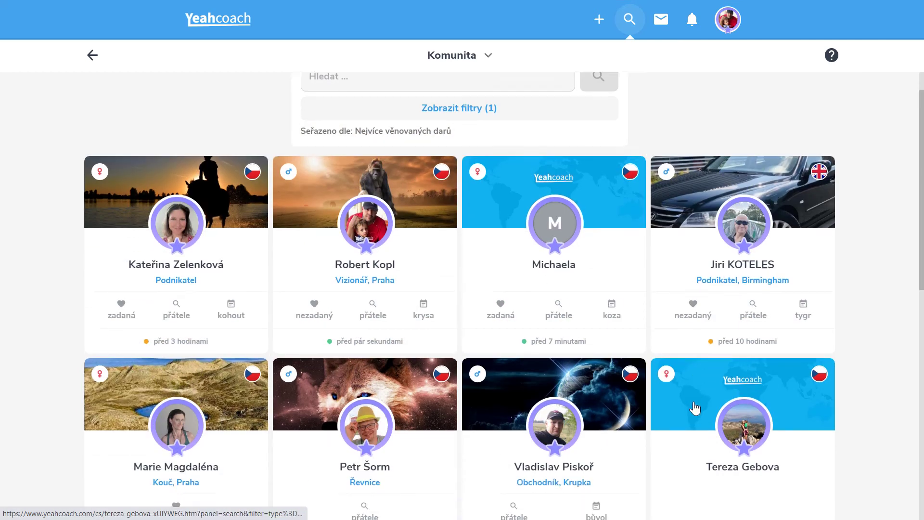
{"action": "scroll", "coordinate": [692, 395], "scroll_direction": "up", "scroll_amount": 4}
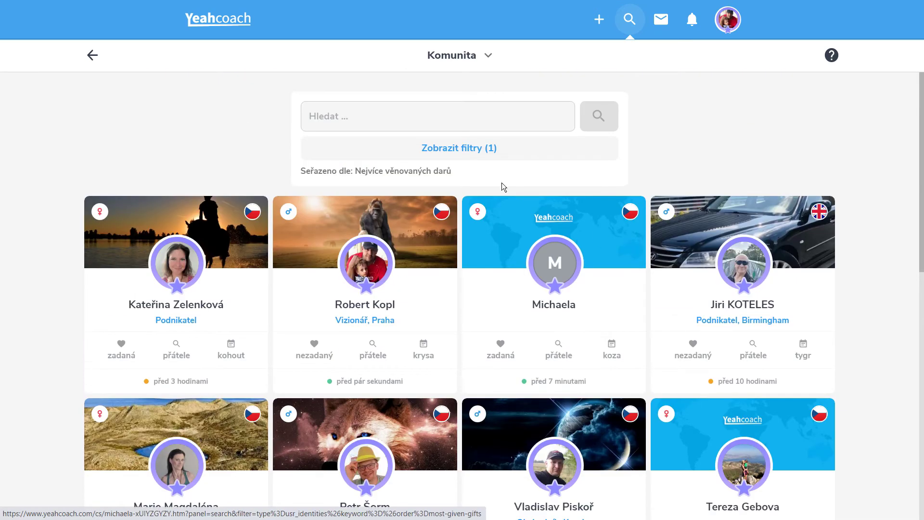
Reopen the community filters, set the Řadit dle sorting to Nejvíce přečtených článků and apply it
{"action": "left_click", "coordinate": [459, 149]}
{"action": "scroll", "coordinate": [505, 303], "scroll_direction": "down", "scroll_amount": 12}
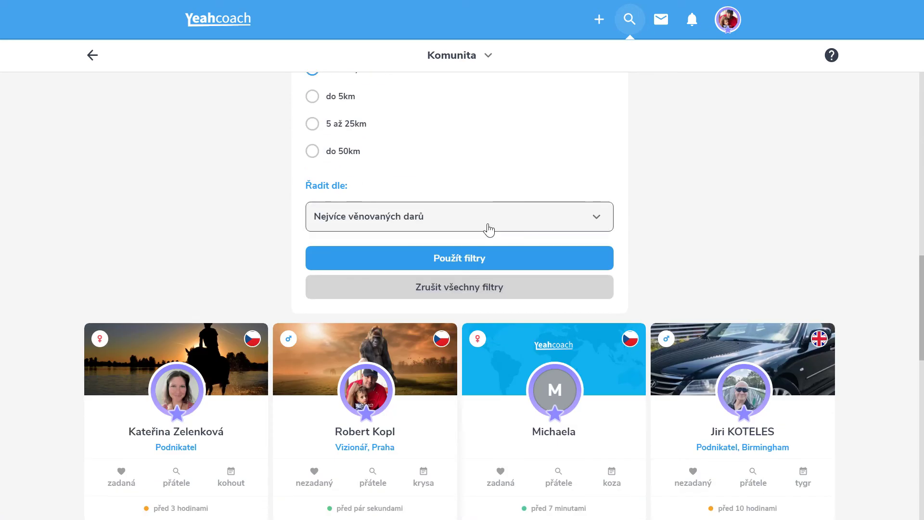
{"action": "left_click", "coordinate": [489, 229]}
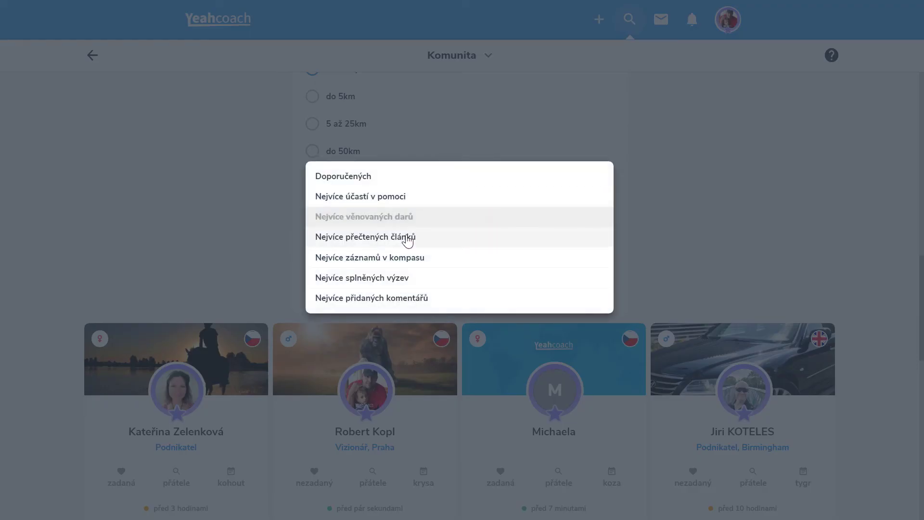
{"action": "scroll", "coordinate": [407, 240], "scroll_direction": "down", "scroll_amount": 1}
{"action": "left_click", "coordinate": [357, 157]}
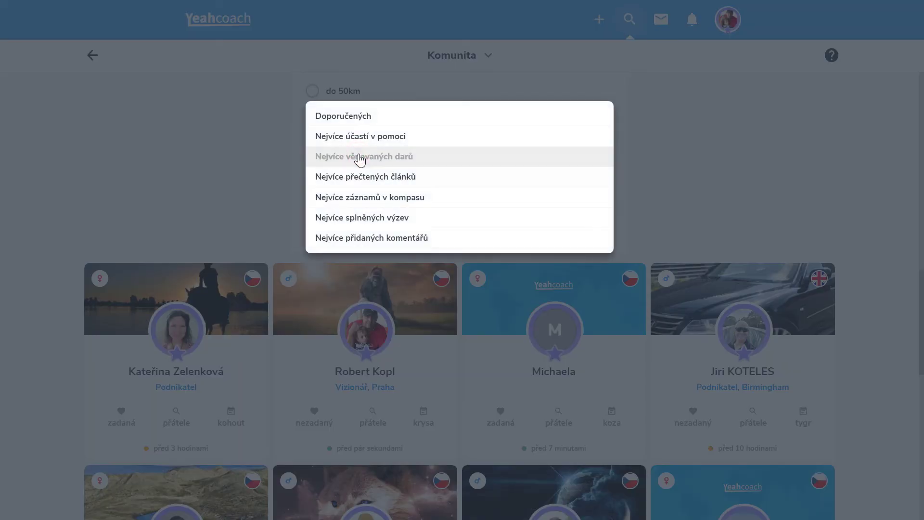
{"action": "left_click", "coordinate": [347, 177]}
{"action": "left_click", "coordinate": [348, 196]}
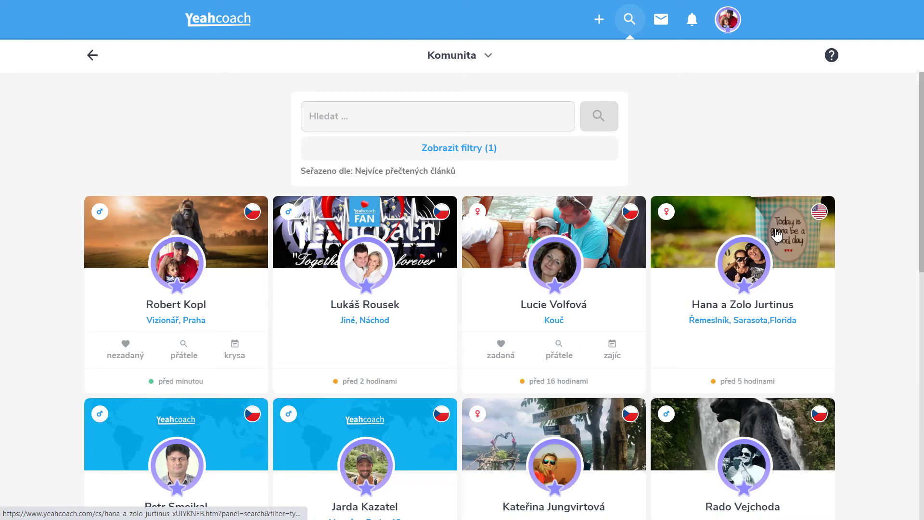
Look through the members sorted by most articles read, loading more of them past the end of the list
{"action": "scroll", "coordinate": [573, 292], "scroll_direction": "down", "scroll_amount": 4}
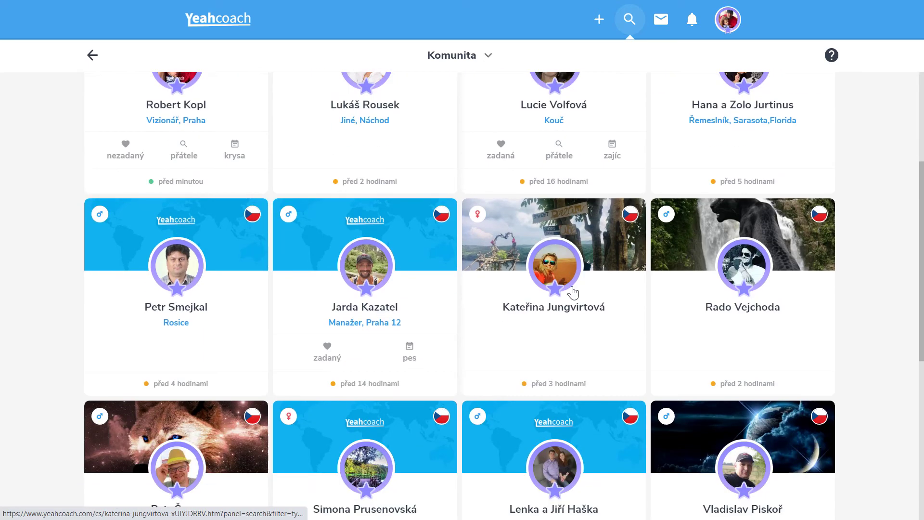
{"action": "scroll", "coordinate": [572, 292], "scroll_direction": "down", "scroll_amount": 7}
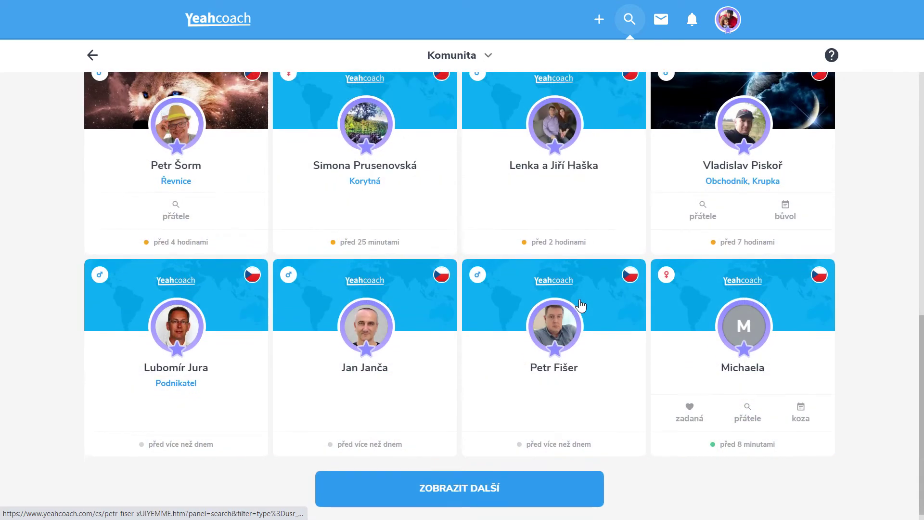
{"action": "left_click", "coordinate": [482, 478]}
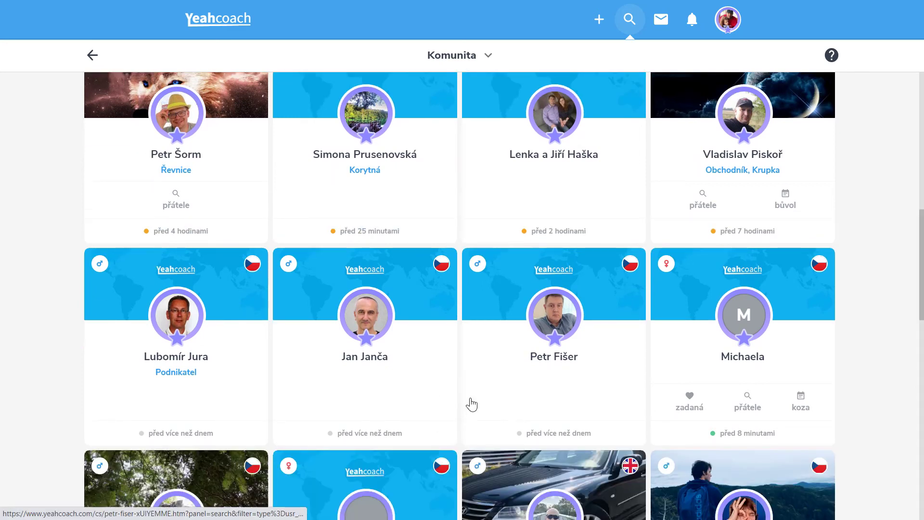
{"action": "scroll", "coordinate": [471, 407], "scroll_direction": "up", "scroll_amount": 4}
{"action": "scroll", "coordinate": [475, 403], "scroll_direction": "up", "scroll_amount": 7}
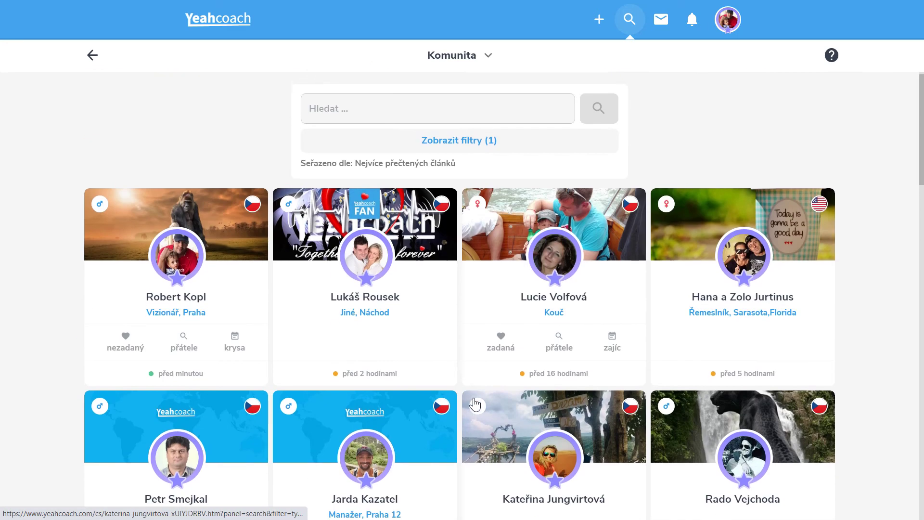
{"action": "scroll", "coordinate": [475, 403], "scroll_direction": "down", "scroll_amount": 8}
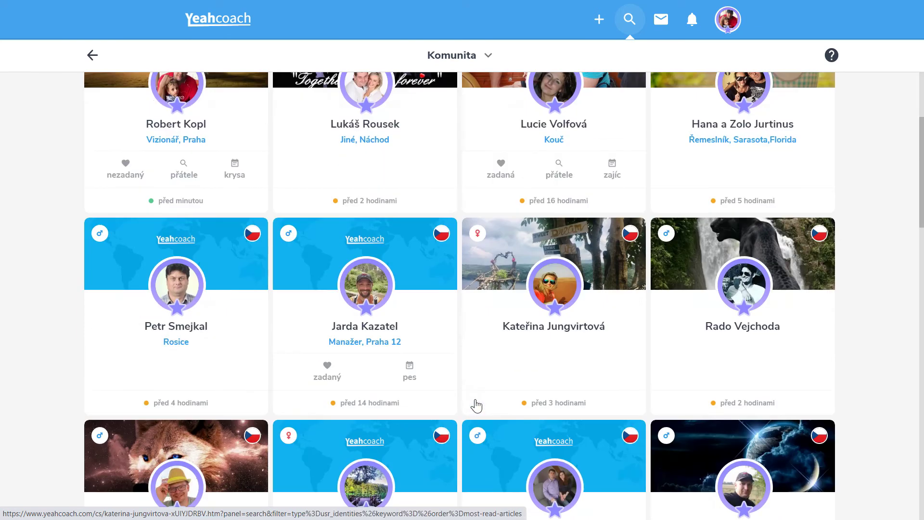
{"action": "scroll", "coordinate": [476, 404], "scroll_direction": "down", "scroll_amount": 4}
{"action": "scroll", "coordinate": [475, 404], "scroll_direction": "up", "scroll_amount": 12}
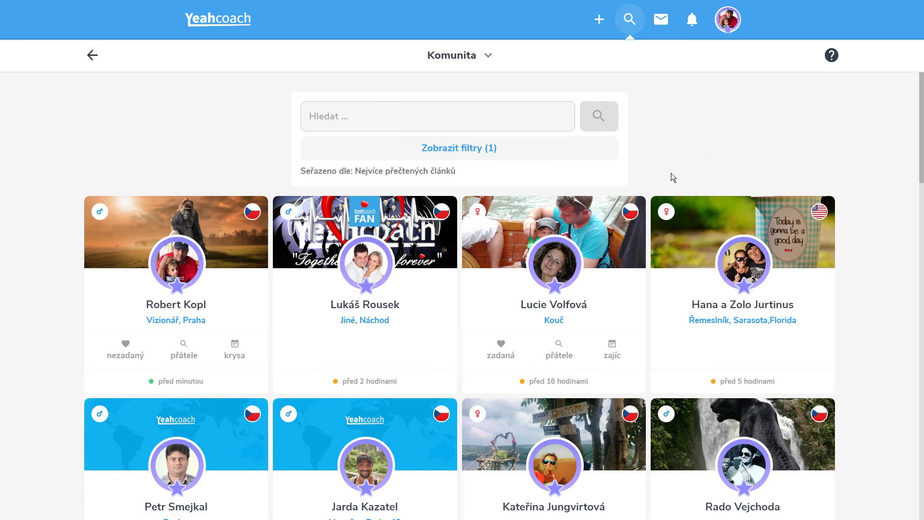
Reopen the community filters and bring up the choices of the Řadit dle sorting
{"action": "left_click", "coordinate": [465, 151]}
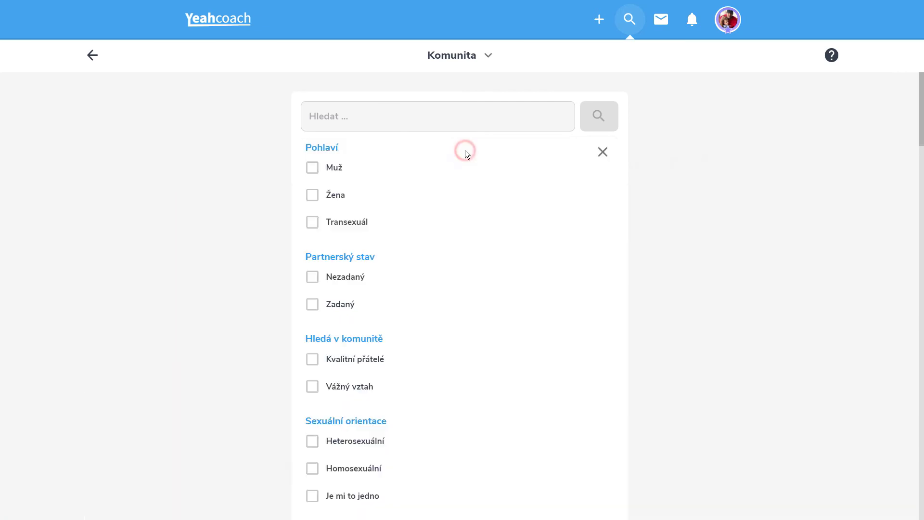
{"action": "scroll", "coordinate": [477, 271], "scroll_direction": "down", "scroll_amount": 15}
{"action": "scroll", "coordinate": [480, 277], "scroll_direction": "up", "scroll_amount": 1}
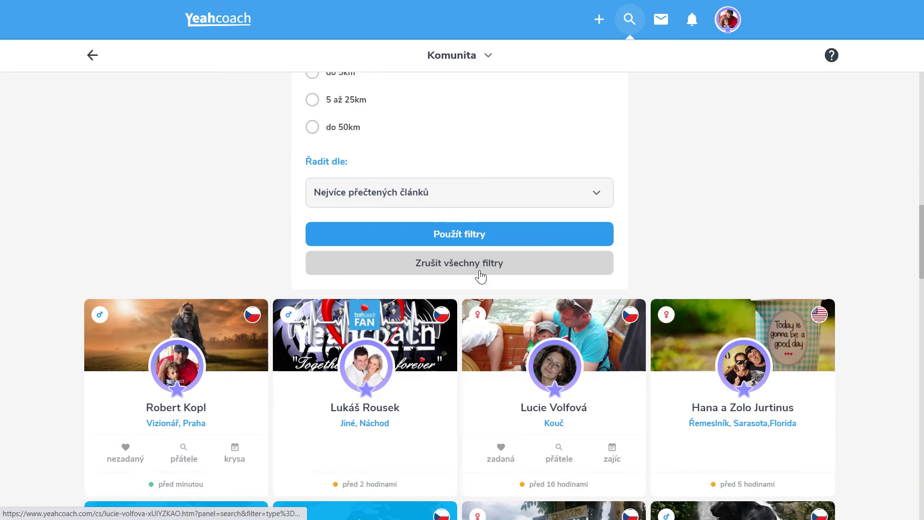
{"action": "left_click", "coordinate": [470, 221]}
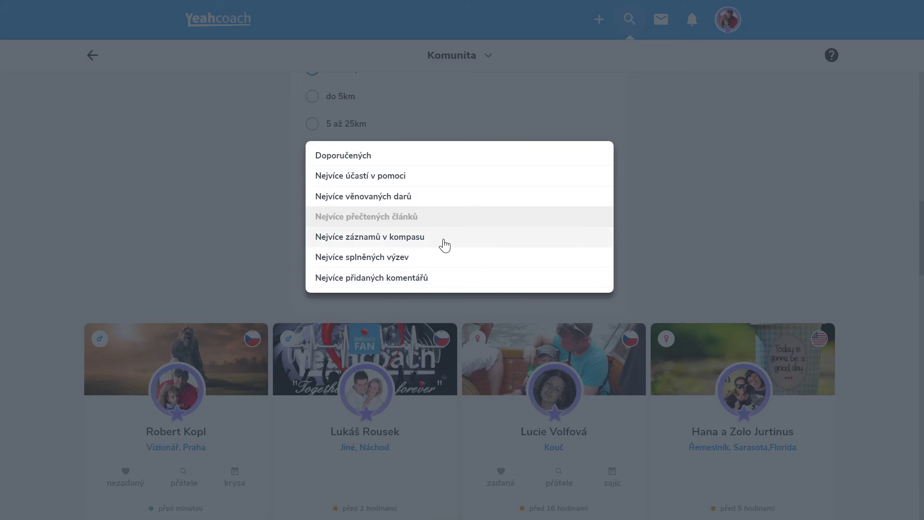